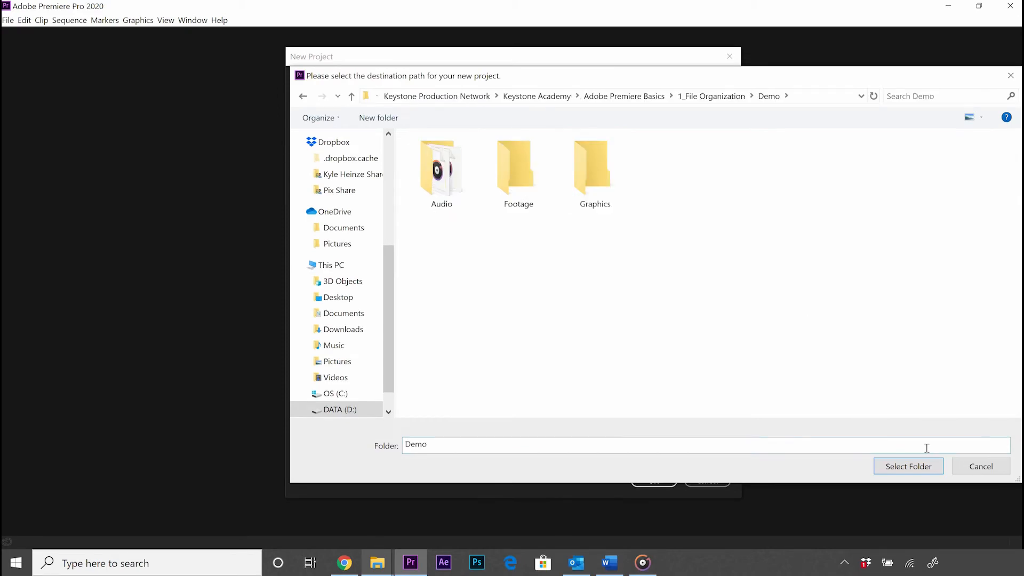
# Choose the Demo folder as the destination for the new project.
pyautogui.click(895, 467)
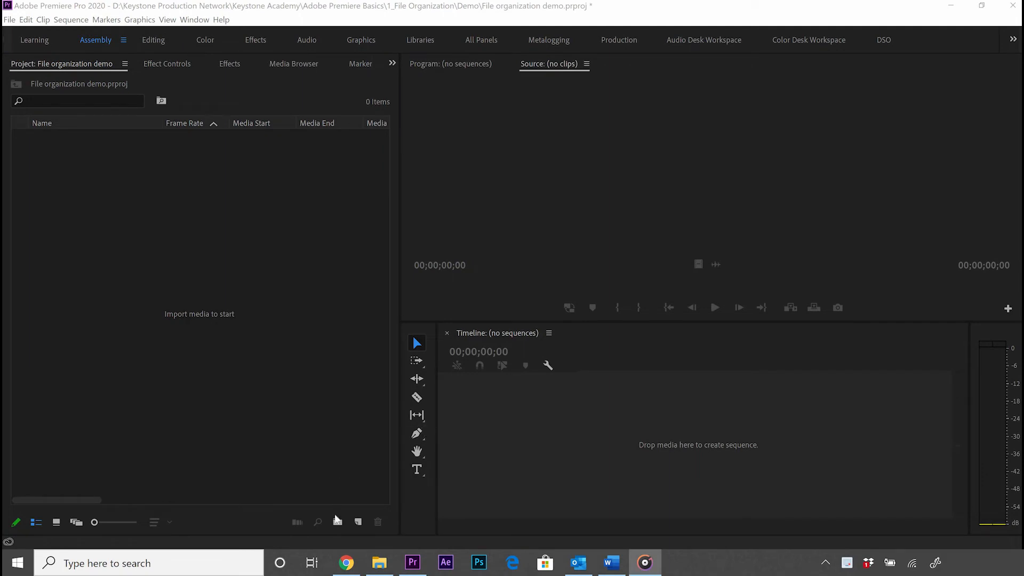
# Create three top-level bins in the project named Footage, Graphics and Audio.
pyautogui.click(338, 522)
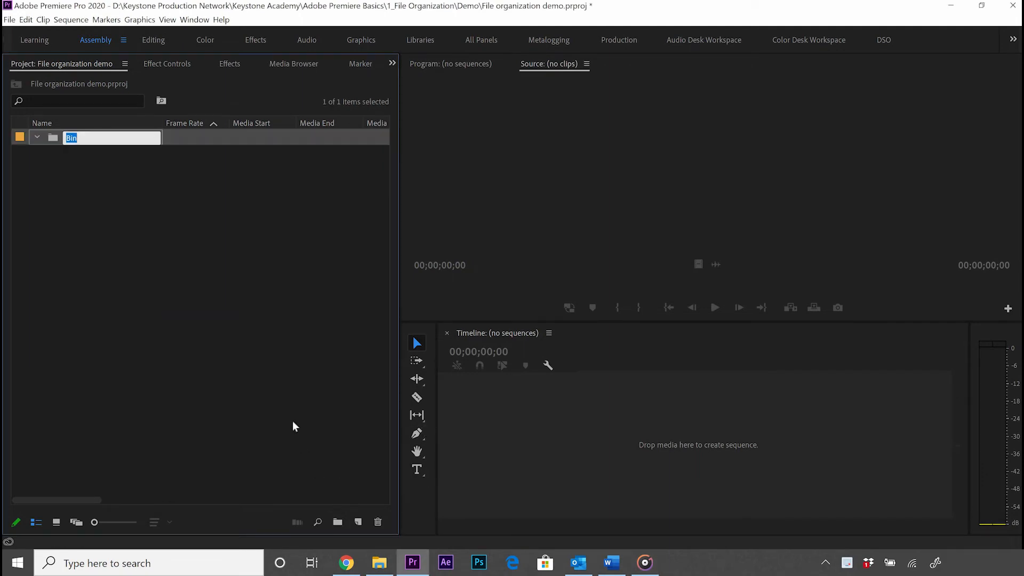
pyautogui.write('Footage')
pyautogui.press('Tab')
pyautogui.click(323, 465)
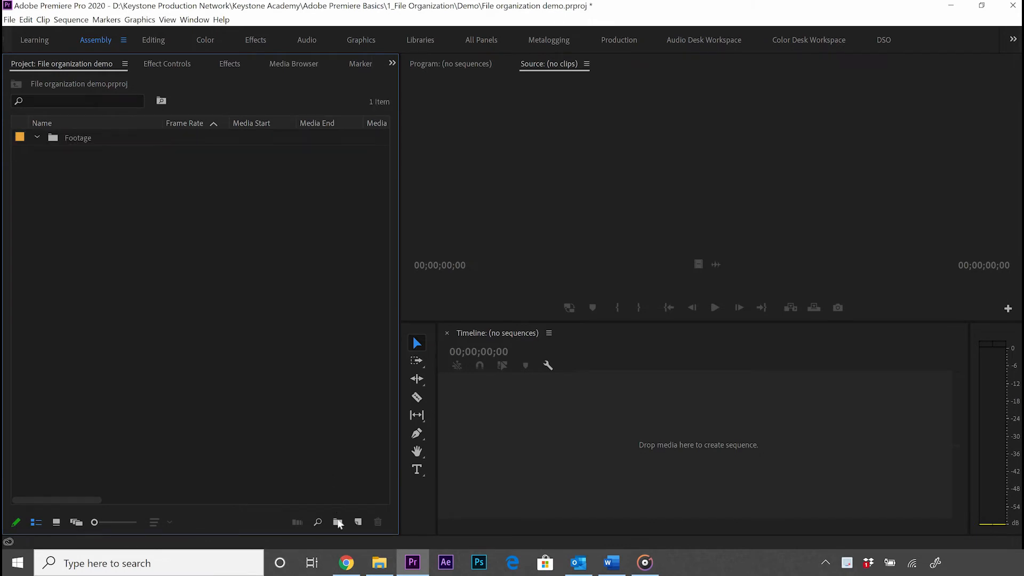
pyautogui.click(338, 522)
pyautogui.write('Graphics')
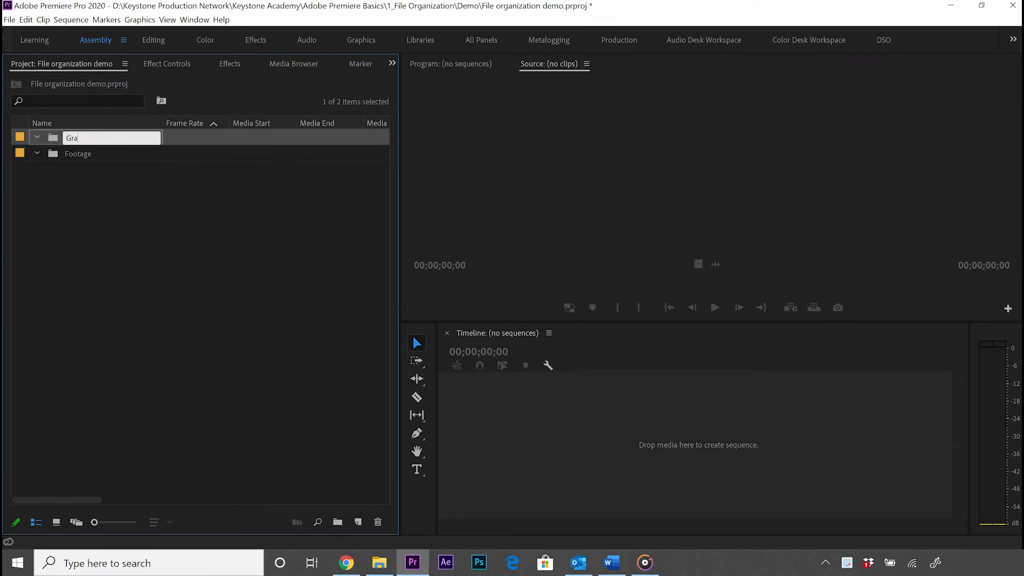
pyautogui.press('Tab')
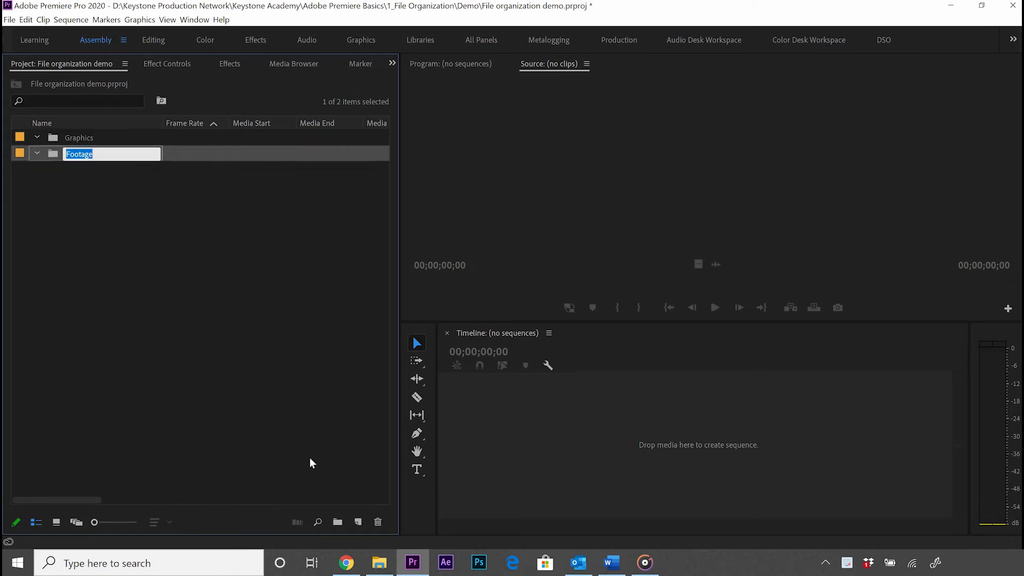
pyautogui.click(342, 523)
pyautogui.write('Audio')
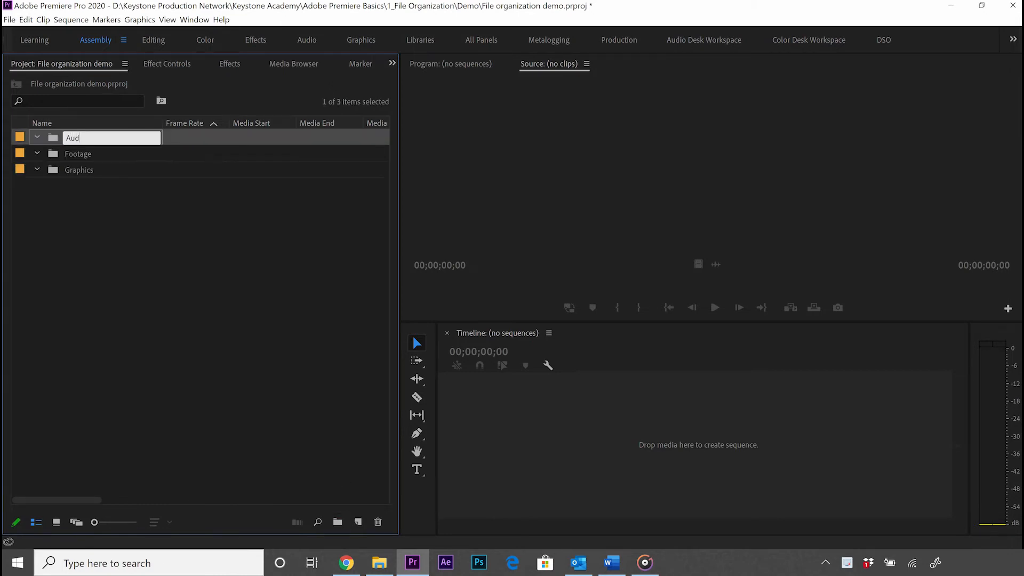
pyautogui.press('Tab')
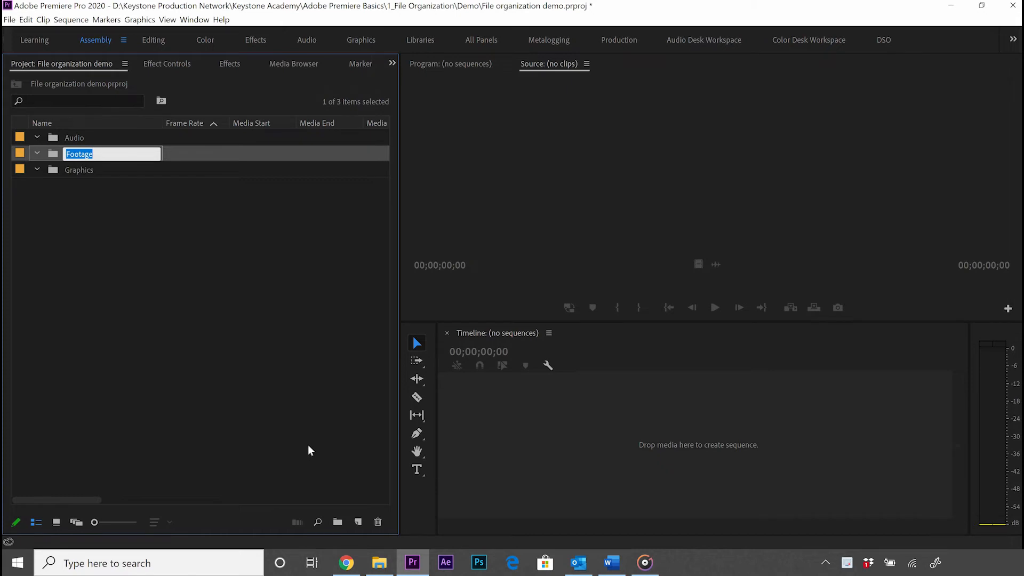
pyautogui.click(142, 228)
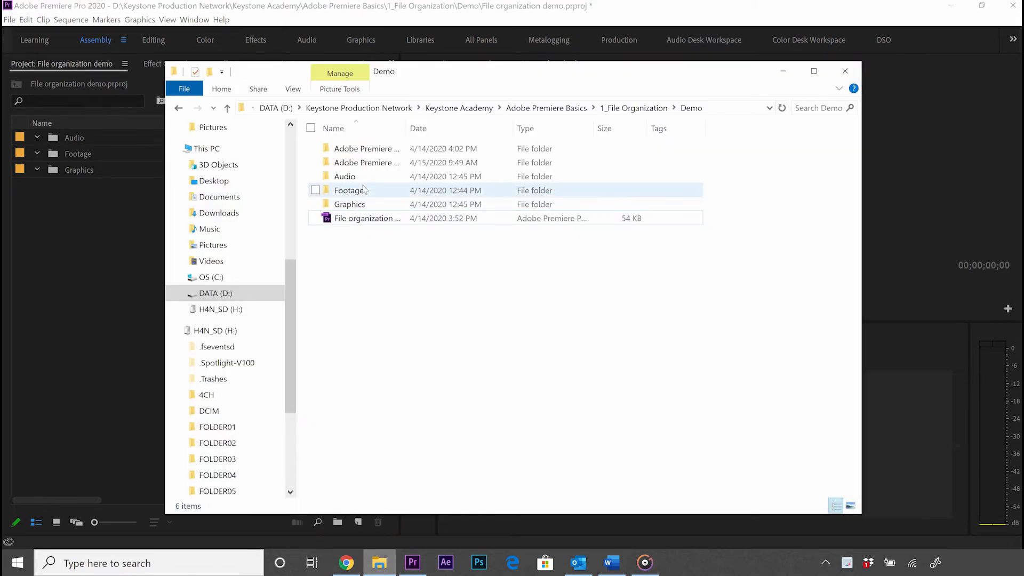
# Import all the MP4 clips from the Demo project's Footage folder on disk into the Footage bin.
pyautogui.doubleClick(363, 190)
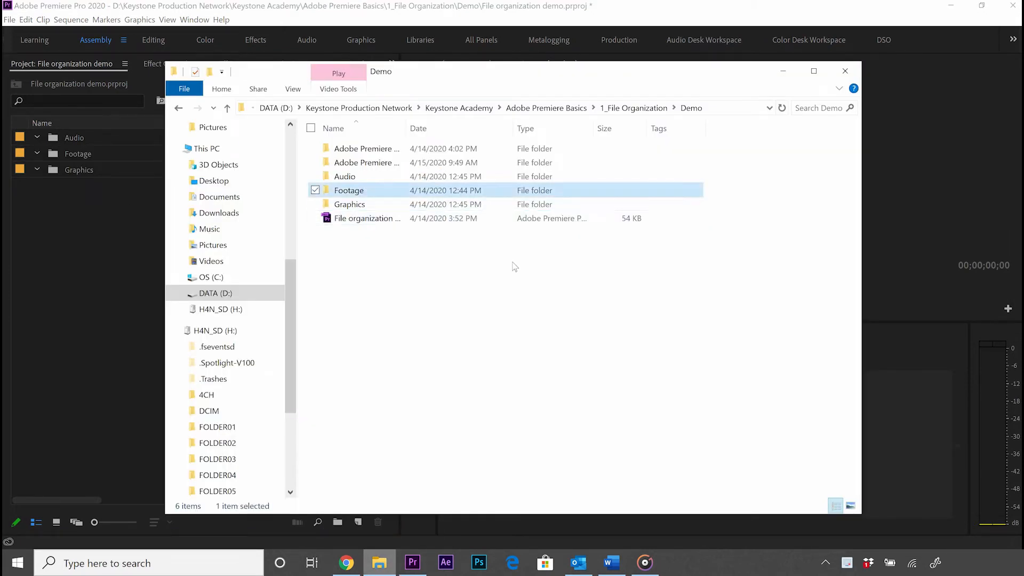
pyautogui.click(341, 171)
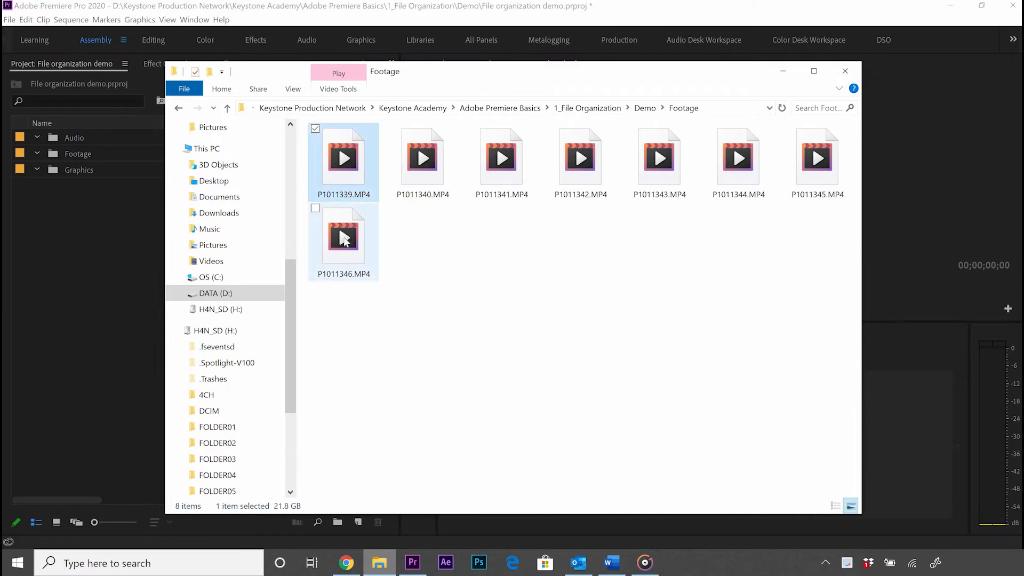
pyautogui.hotkey('ctrl', 'a')
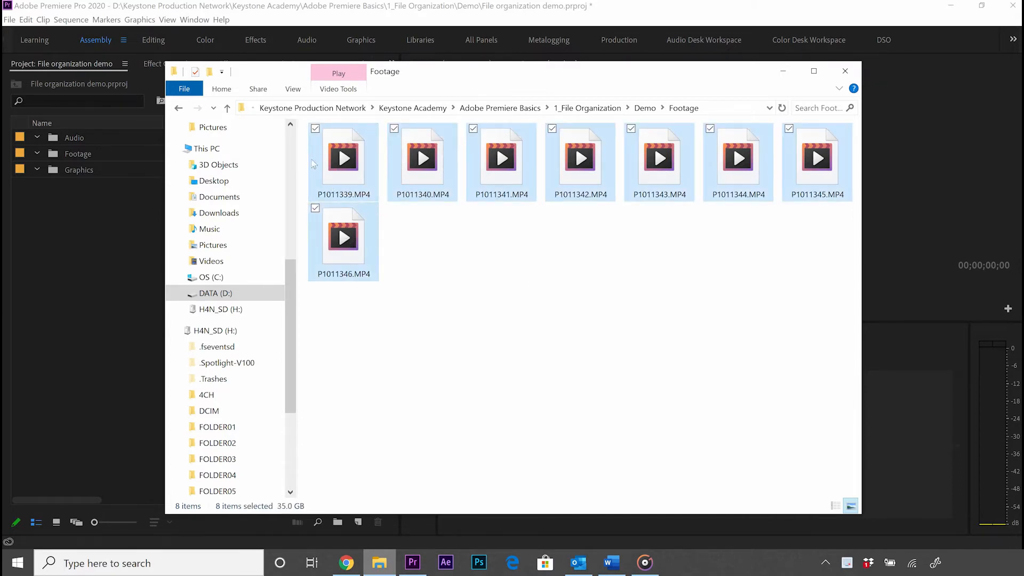
pyautogui.moveTo(338, 167); pyautogui.dragTo(80, 160)
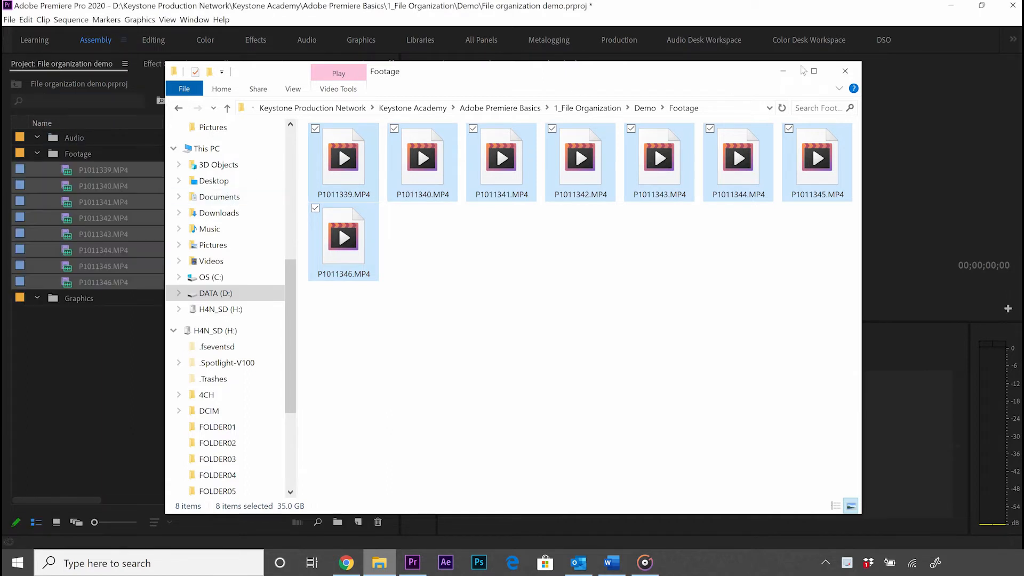
pyautogui.click(133, 383)
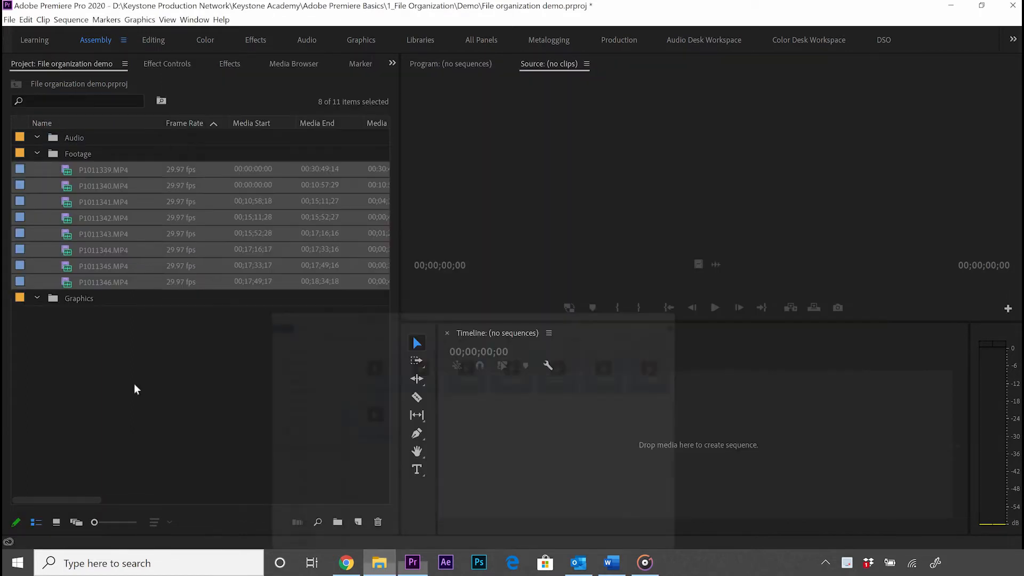
pyautogui.click(144, 360)
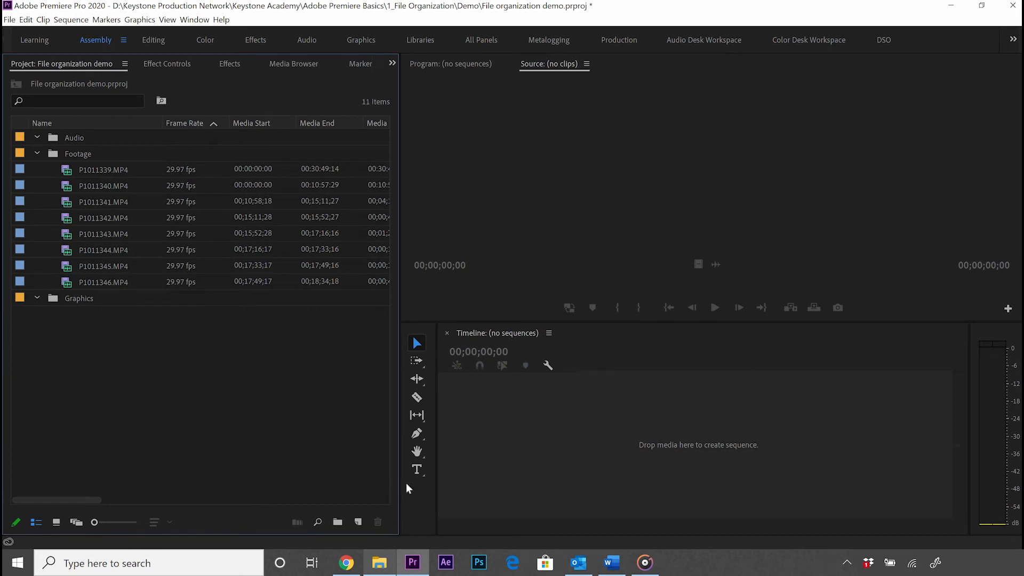
# Import all the images from the Demo project's Graphics folder on disk into the Graphics bin.
pyautogui.hotkey('alt', 'Tab')
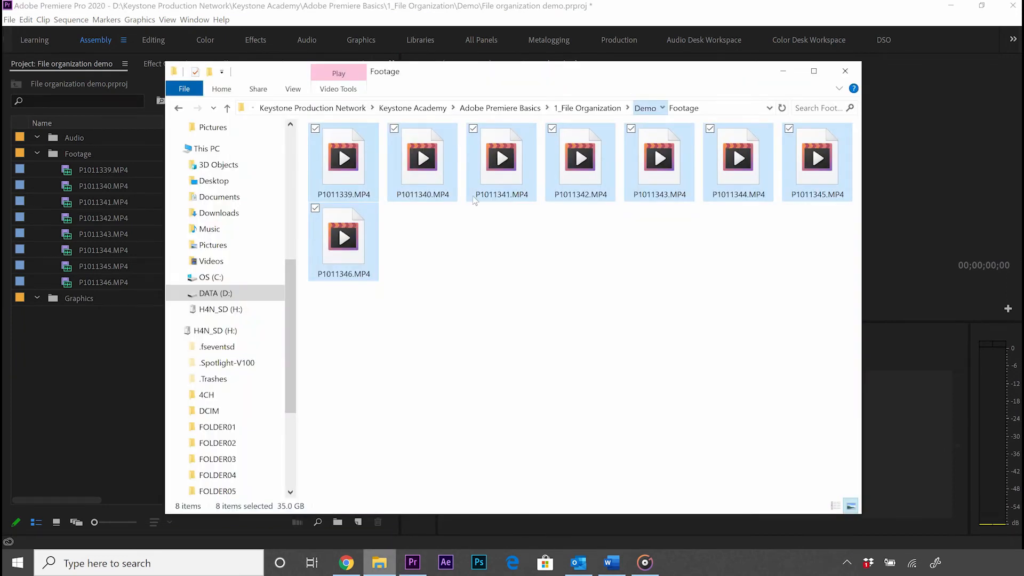
pyautogui.hotkey('alt', 'Up')
pyautogui.click(436, 209)
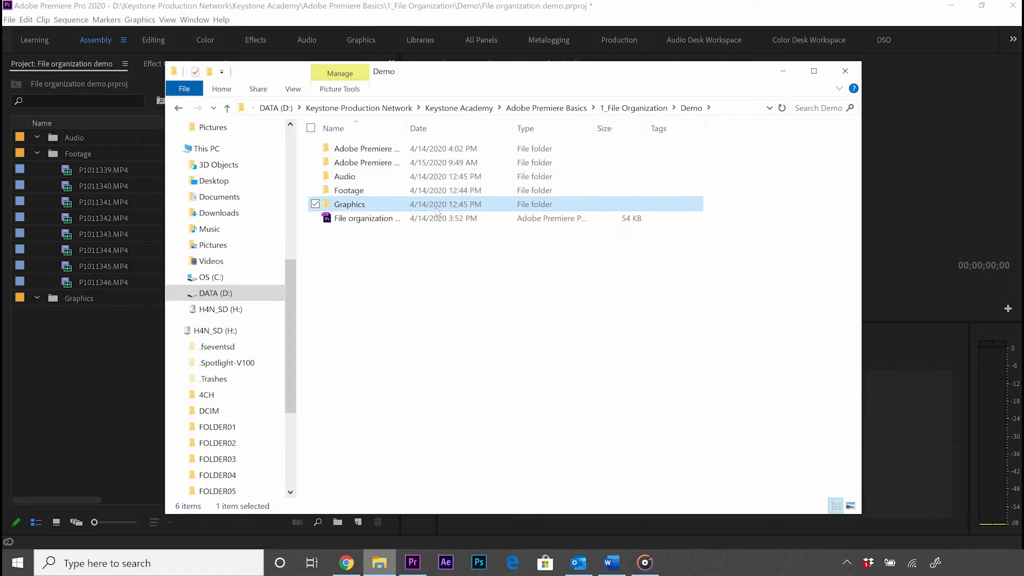
pyautogui.doubleClick(437, 210)
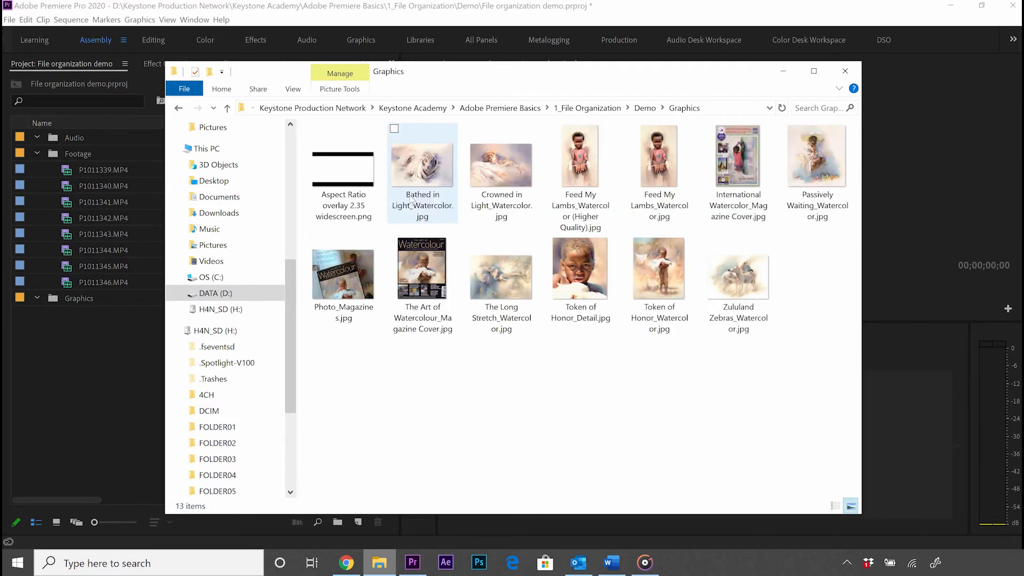
pyautogui.click(357, 181)
pyautogui.hotkey('ctrl', 'a')
pyautogui.moveTo(356, 183); pyautogui.dragTo(84, 303)
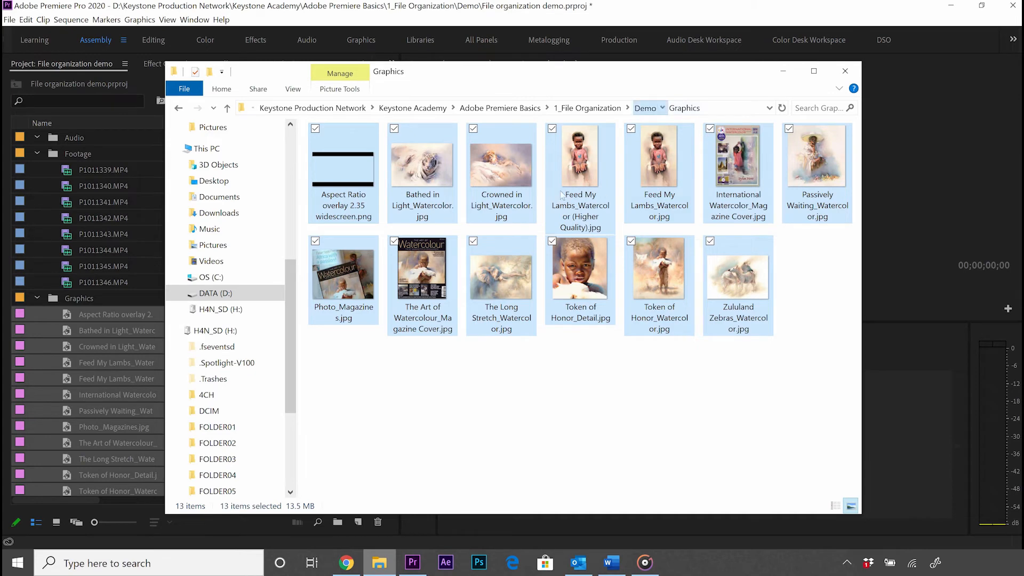
# Import all four music files from the Demo project's Audio folder on disk into the Audio bin.
pyautogui.click(646, 108)
pyautogui.click(446, 177)
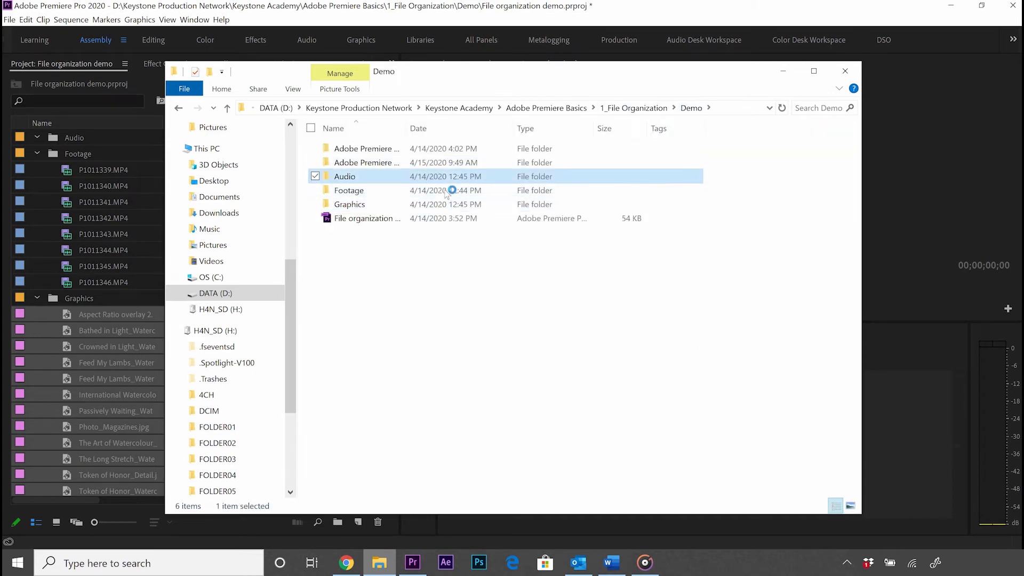
pyautogui.click(379, 149)
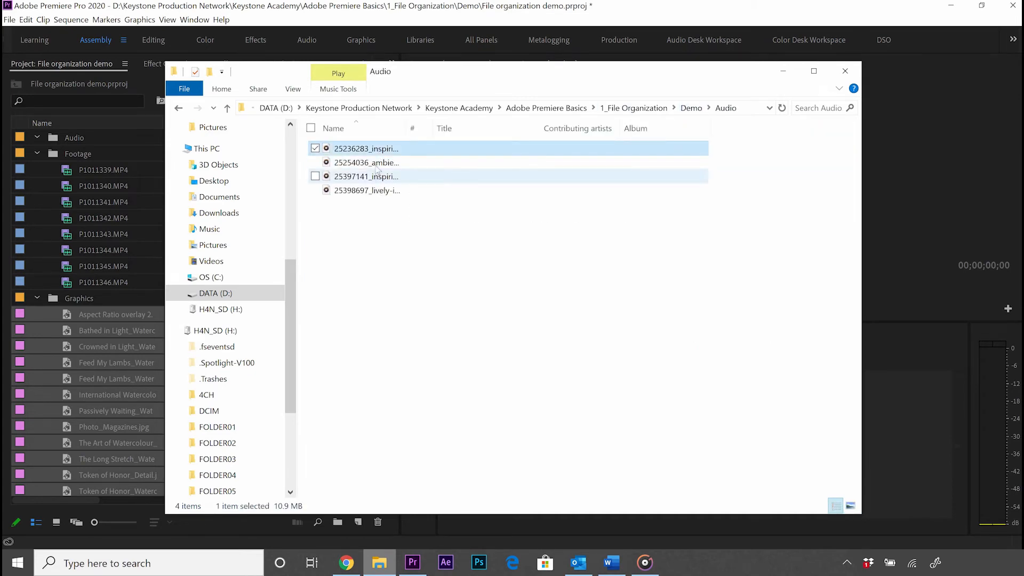
pyautogui.keyDown('shift'); pyautogui.click(320, 190); pyautogui.keyUp('shift')
pyautogui.moveTo(320, 190); pyautogui.dragTo(84, 142)
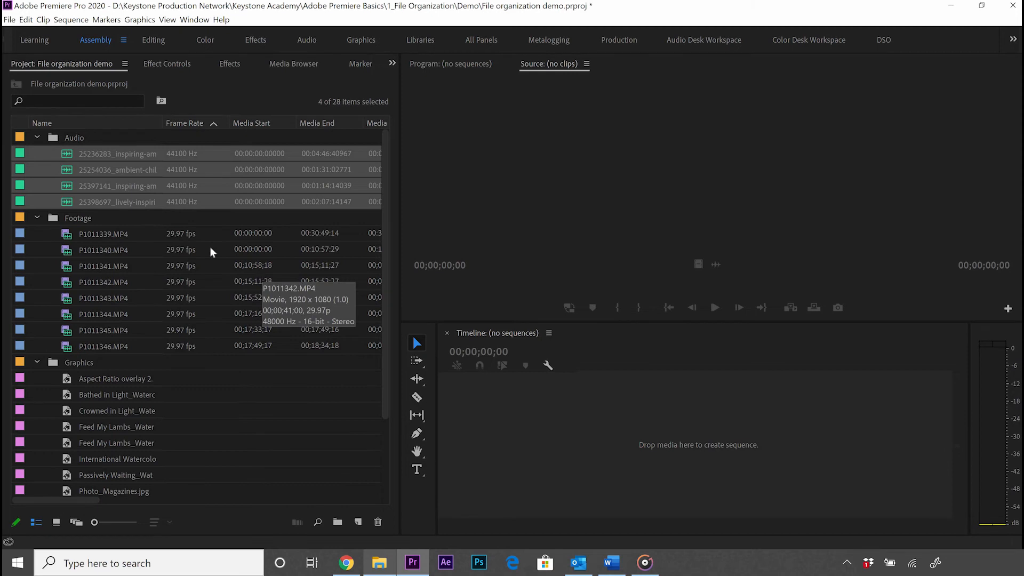
pyautogui.click(72, 150)
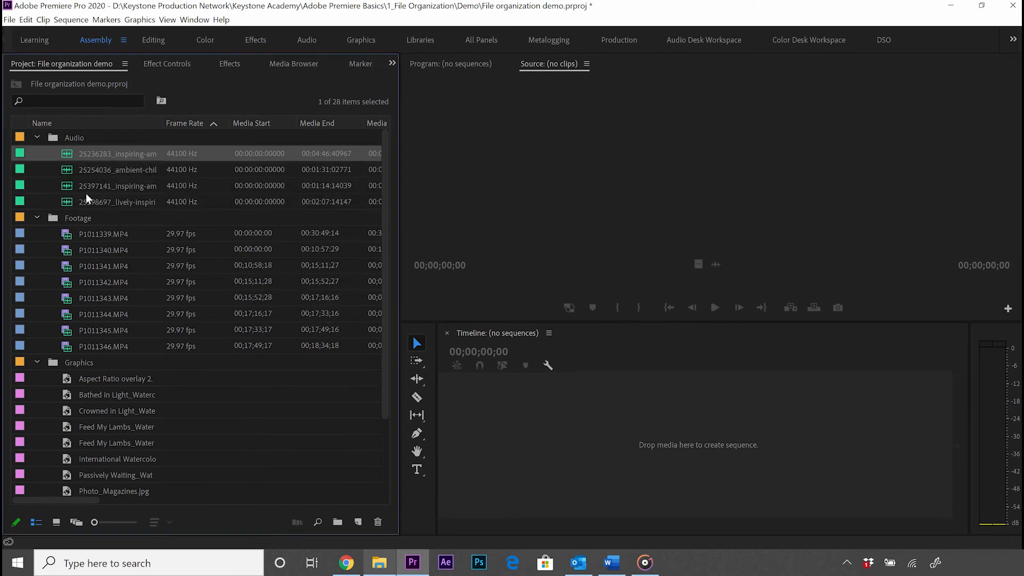
pyautogui.click(73, 138)
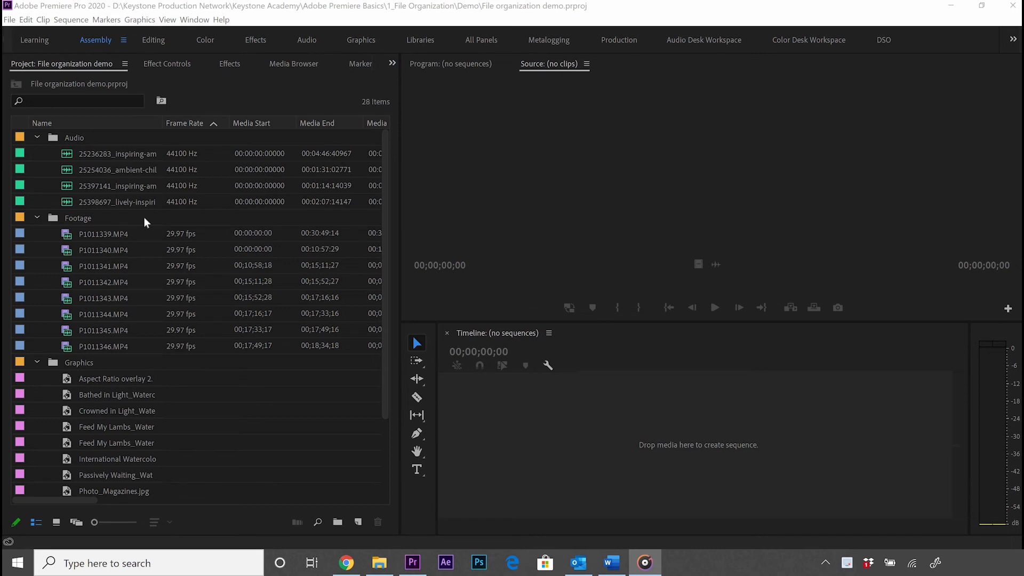
# Preview the clips P1011340.MP4 and P1011339.MP4 in the Source Monitor.
pyautogui.doubleClick(68, 252)
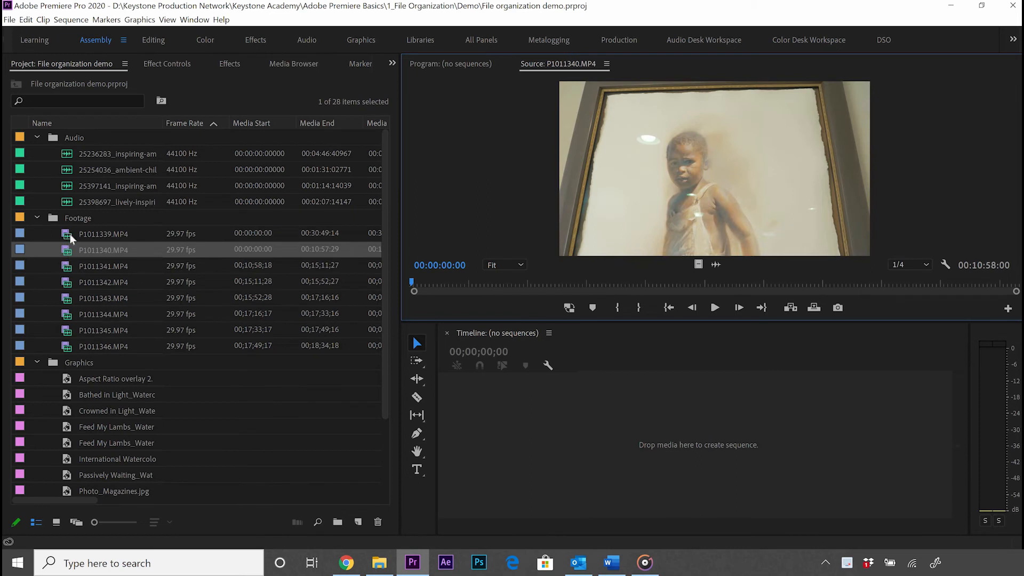
pyautogui.doubleClick(68, 235)
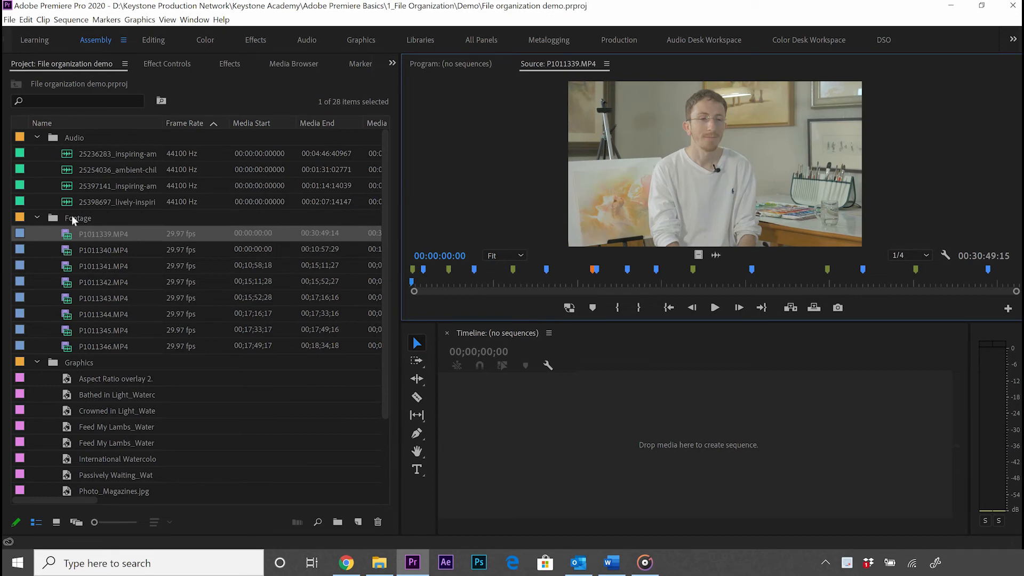
# Create an Interview bin inside the Footage bin and move P1011339.MP4 into it.
pyautogui.click(89, 221)
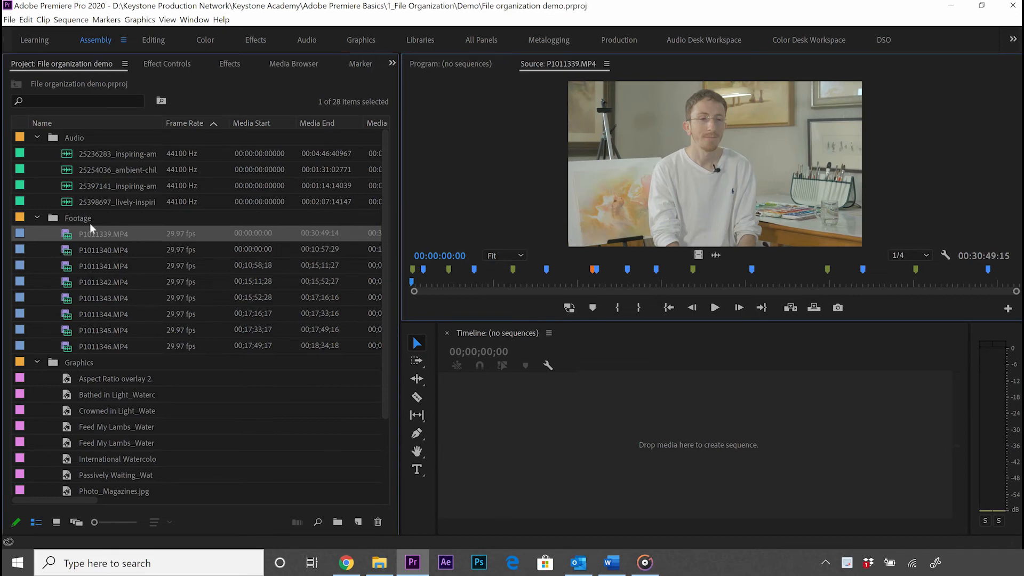
pyautogui.click(338, 522)
pyautogui.write('In')
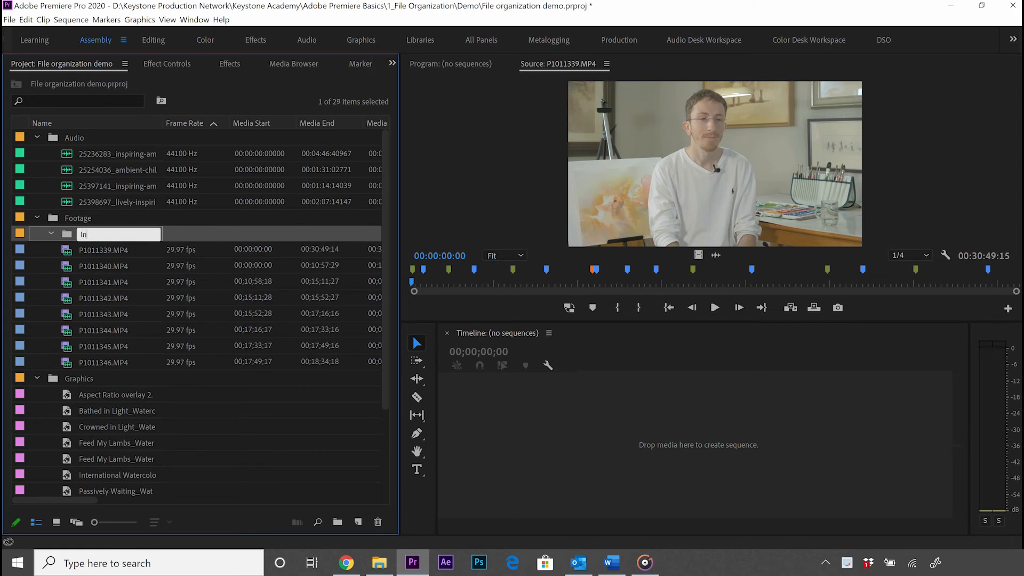
pyautogui.write('terview')
pyautogui.press('Tab')
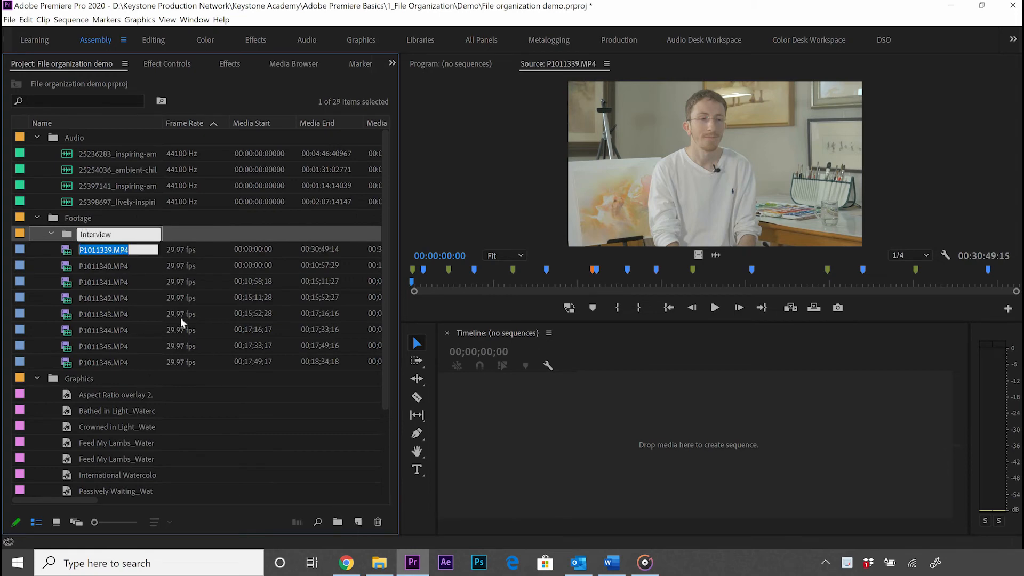
pyautogui.moveTo(70, 247); pyautogui.dragTo(80, 232)
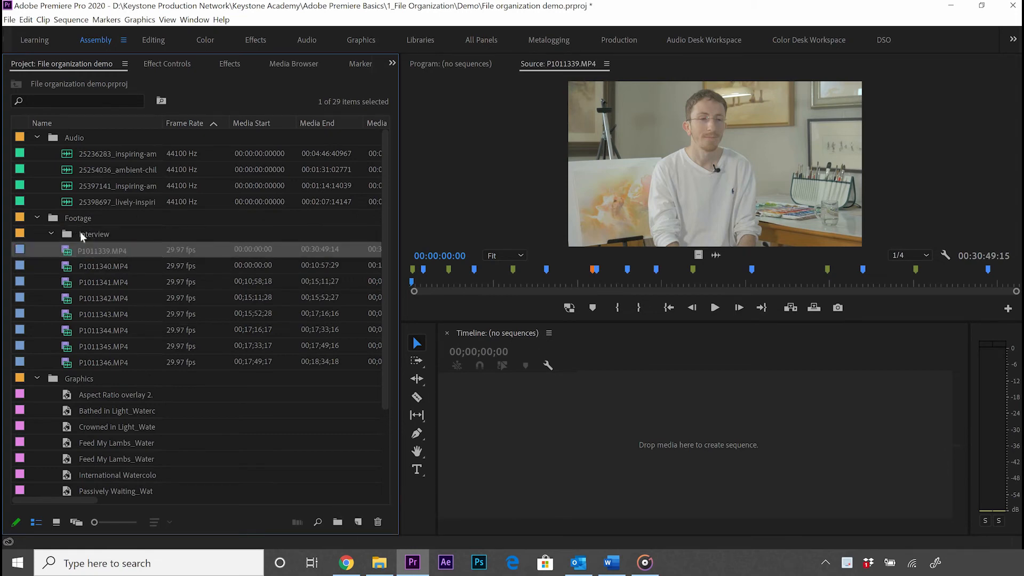
# Create a B-roll bin inside the Footage bin and move clips P1011340.MP4 through P1011346.MP4 into it.
pyautogui.click(67, 217)
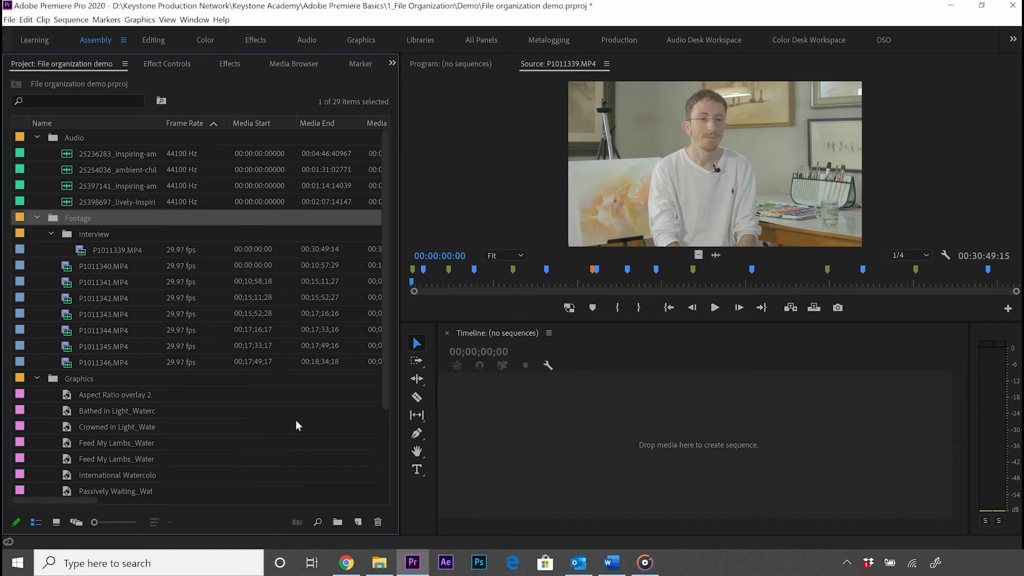
pyautogui.click(337, 522)
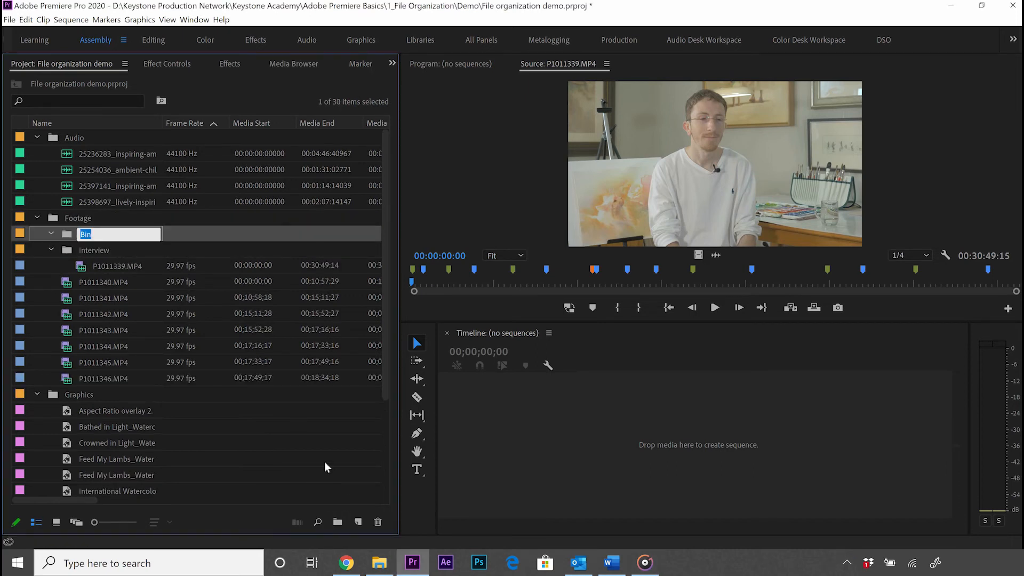
pyautogui.write('B-roll')
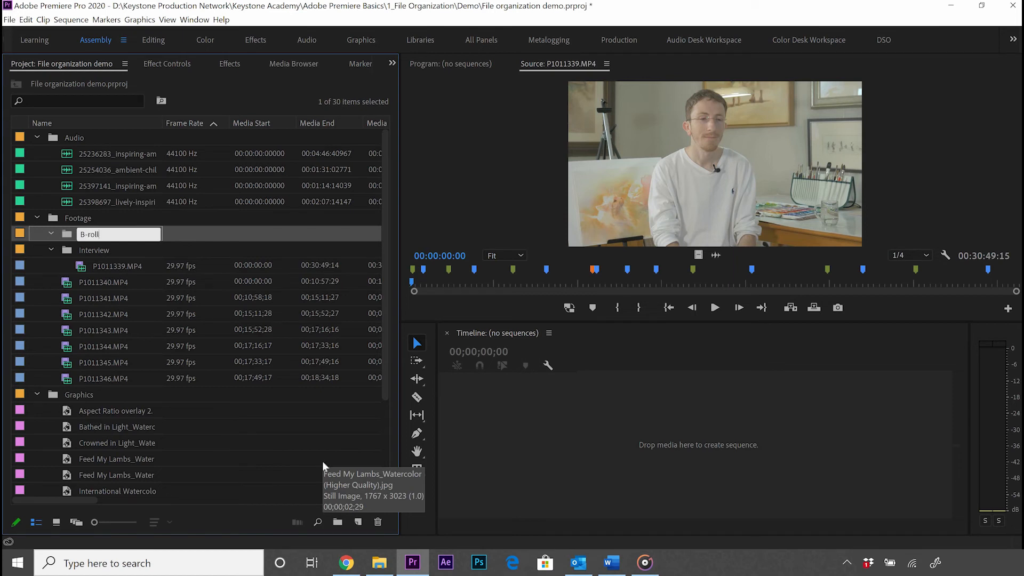
pyautogui.press('Tab')
pyautogui.click(67, 282)
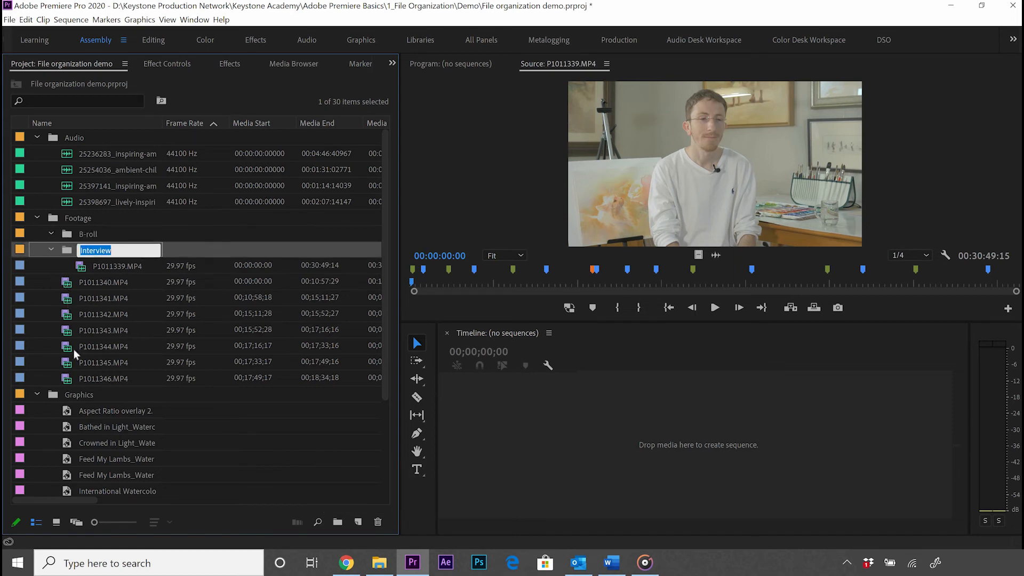
pyautogui.keyDown('shift'); pyautogui.click(85, 378); pyautogui.keyUp('shift')
pyautogui.moveTo(69, 284); pyautogui.dragTo(87, 235)
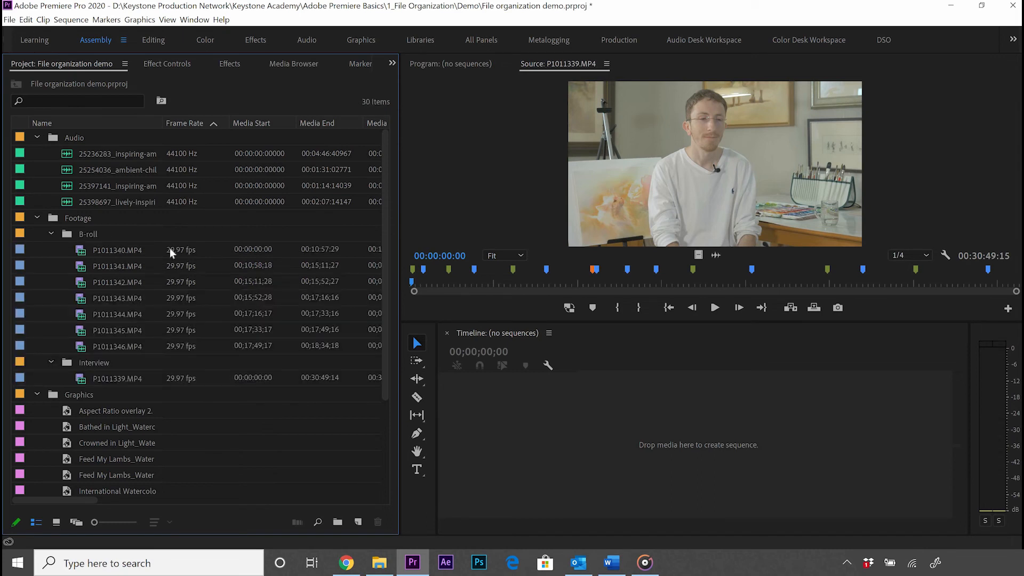
# Collapse the B-roll and Interview bins inside the Footage bin.
pyautogui.click(51, 234)
pyautogui.click(50, 249)
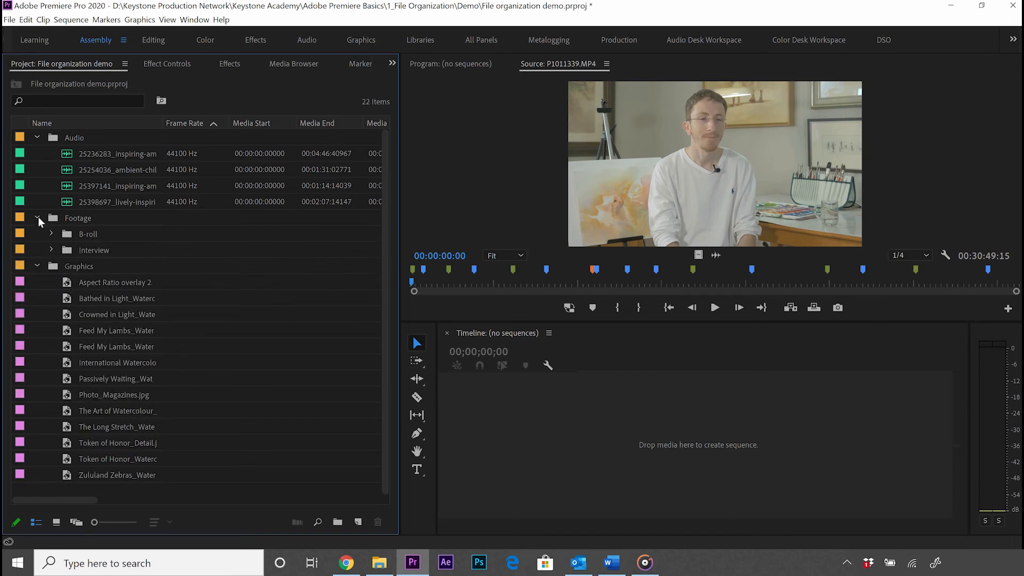
# Create a new bin named Pictures inside the Graphics bin.
pyautogui.click(37, 217)
pyautogui.click(36, 217)
pyautogui.click(82, 265)
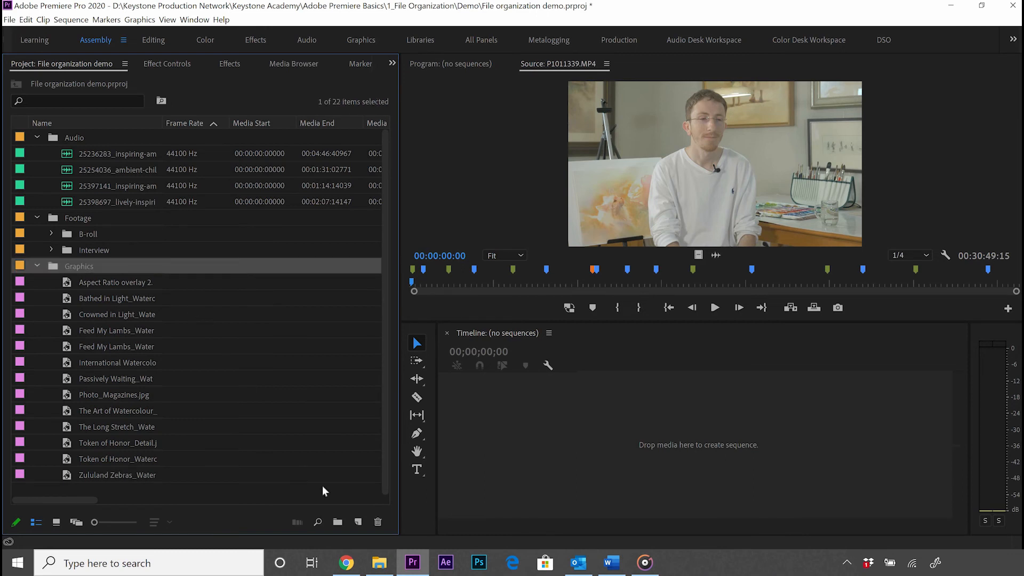
pyautogui.click(340, 522)
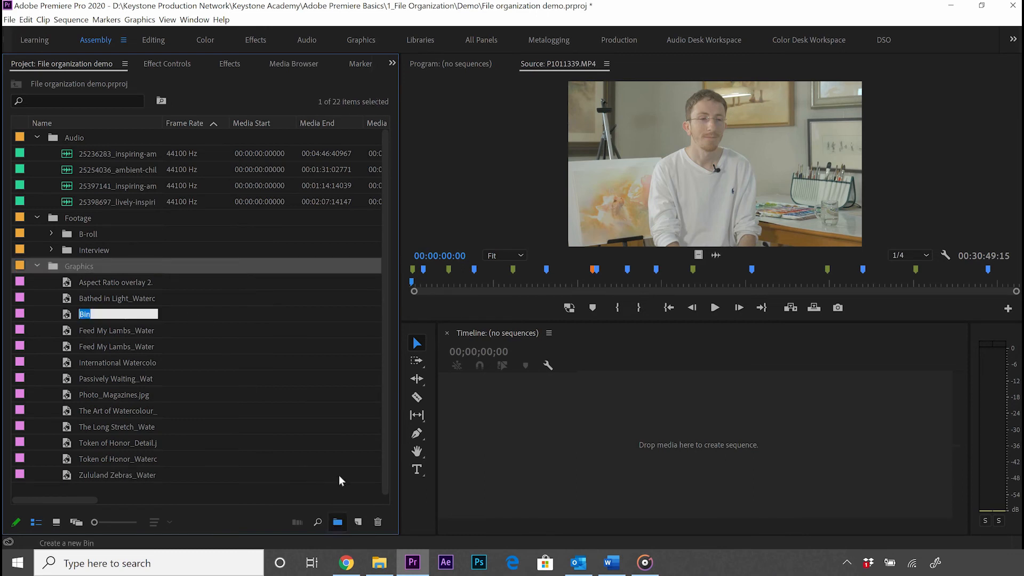
pyautogui.write('Pictures')
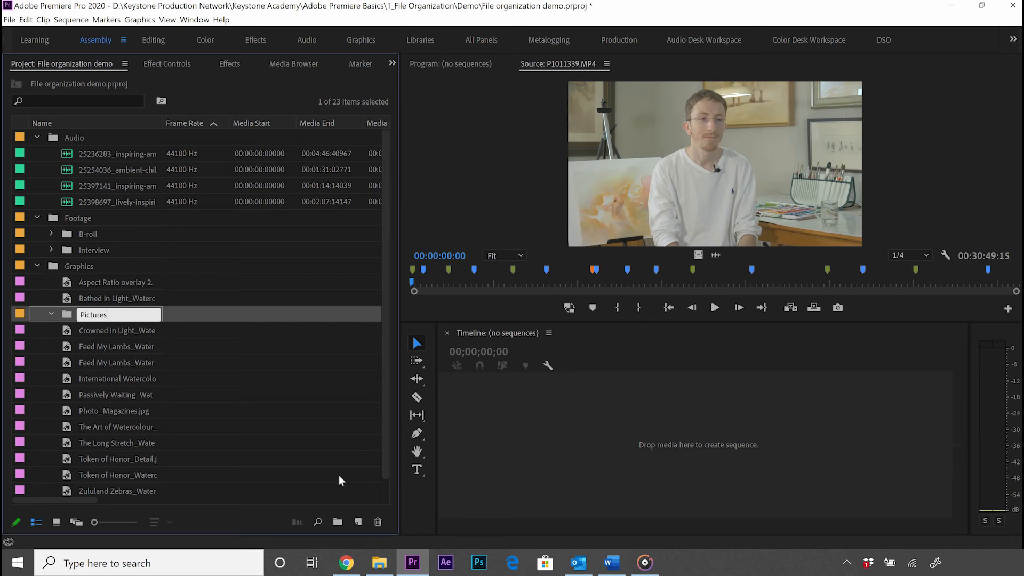
pyautogui.press('Tab')
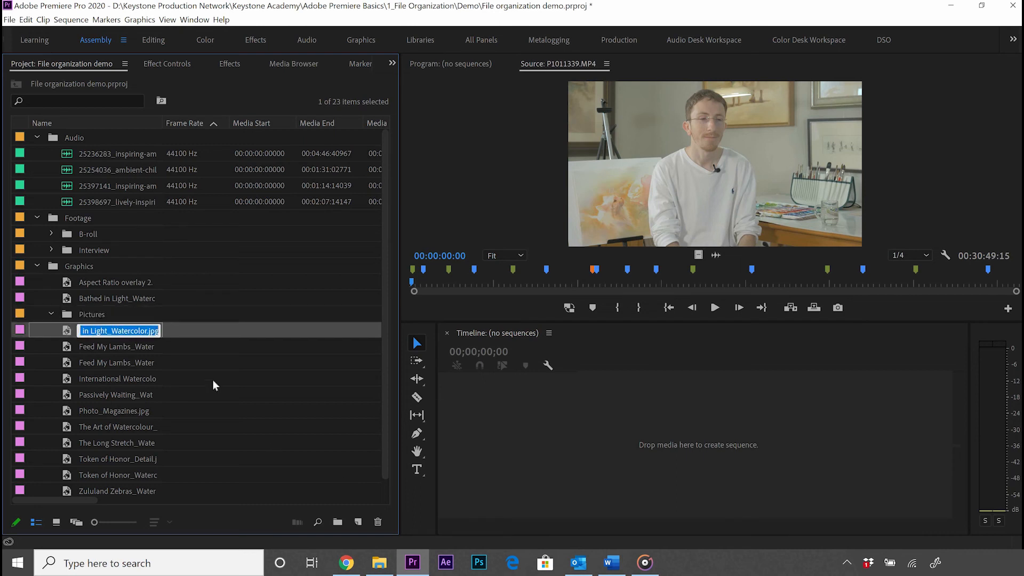
# Move all the images in the Graphics bin except the Aspect Ratio overlay into the Pictures bin.
pyautogui.click(72, 302)
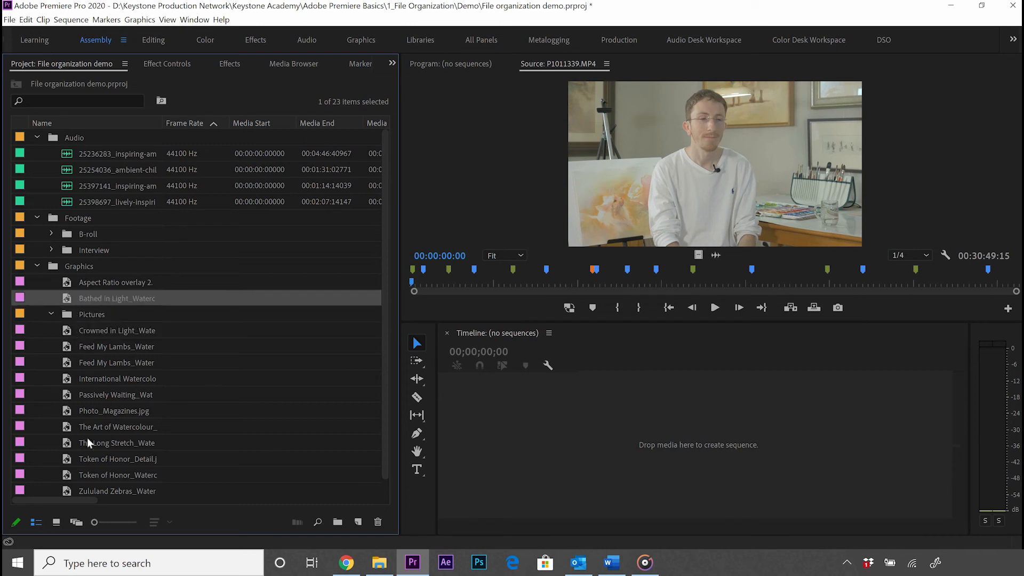
pyautogui.keyDown('shift'); pyautogui.click(72, 488); pyautogui.keyUp('shift')
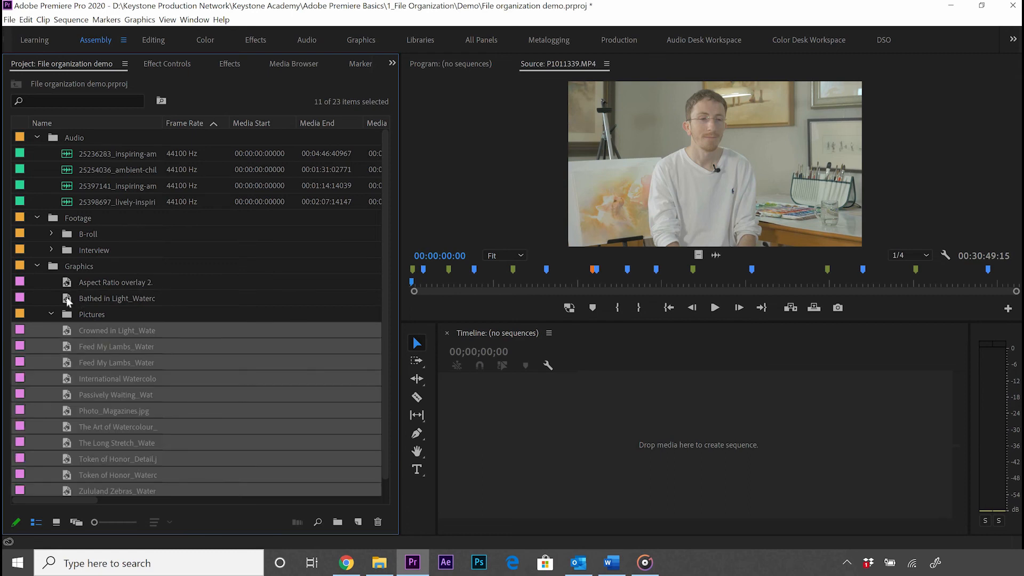
pyautogui.keyDown('ctrl'); pyautogui.click(66, 298); pyautogui.keyUp('ctrl')
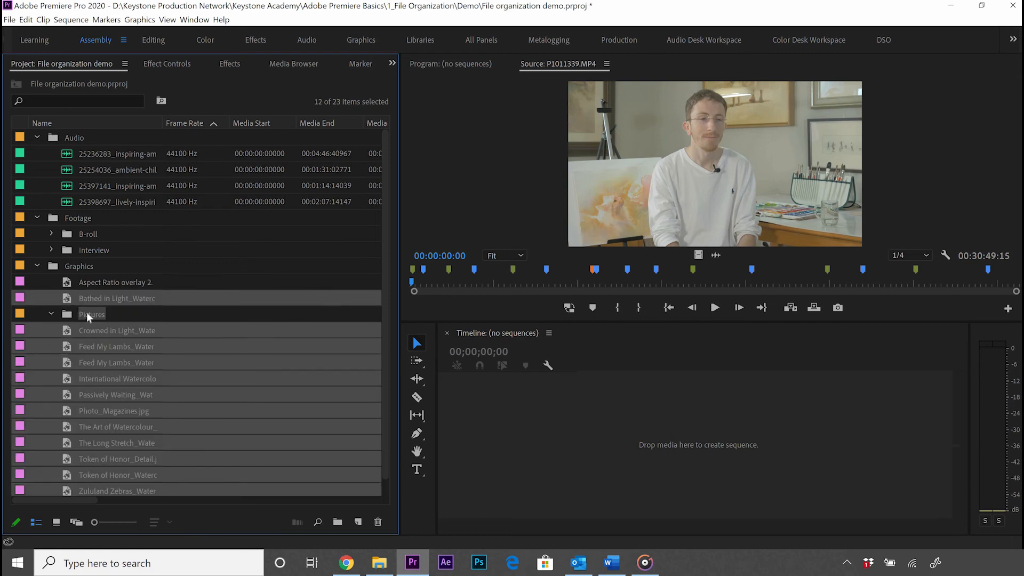
pyautogui.moveTo(93, 282); pyautogui.dragTo(90, 314)
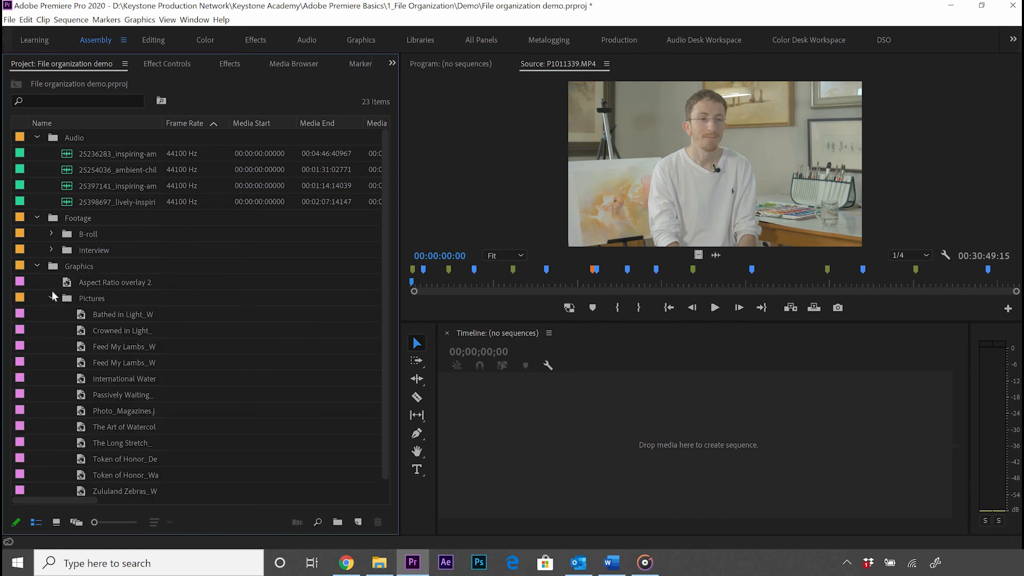
# Create an Overlays bin inside the Graphics bin and file the Aspect Ratio overlay in it, with the new bin collapsed.
pyautogui.click(82, 268)
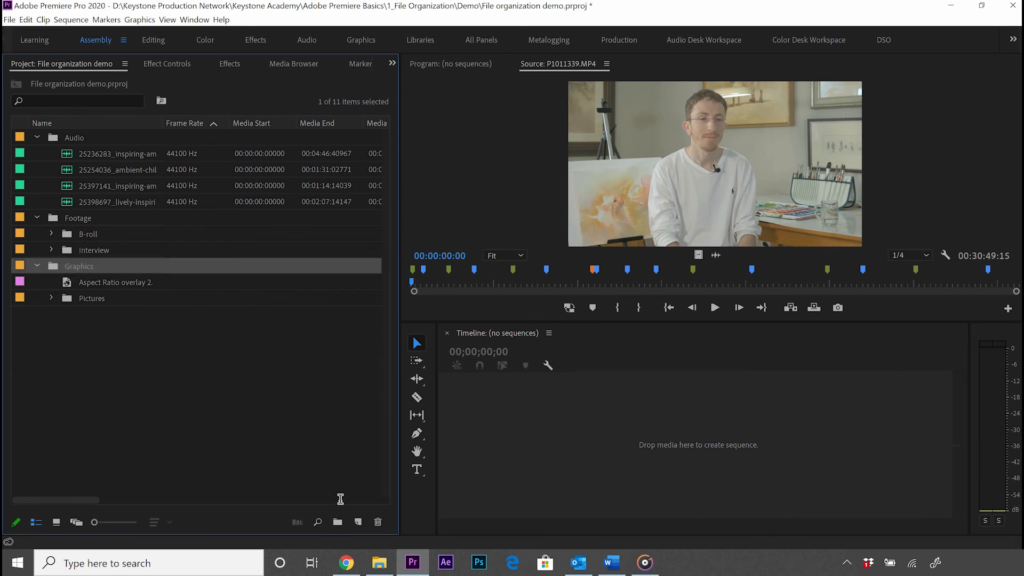
pyautogui.write('Overlays')
pyautogui.press('Tab')
pyautogui.moveTo(68, 284); pyautogui.dragTo(137, 289)
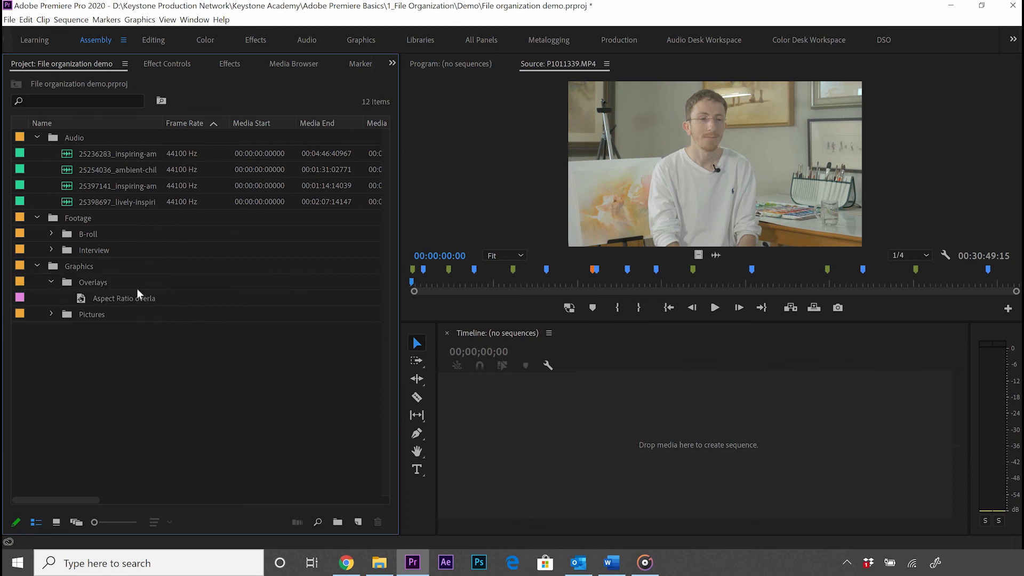
pyautogui.click(51, 282)
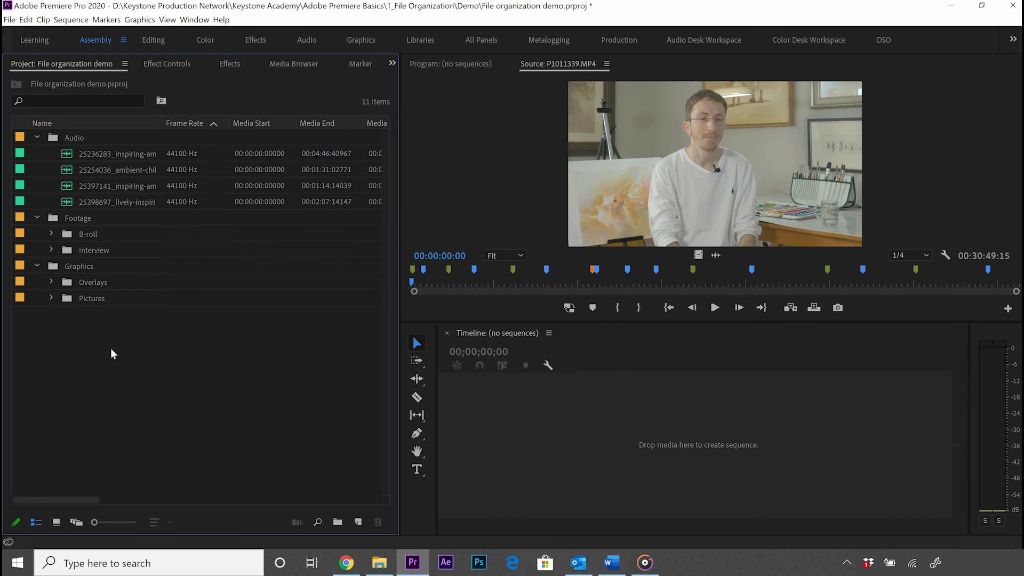